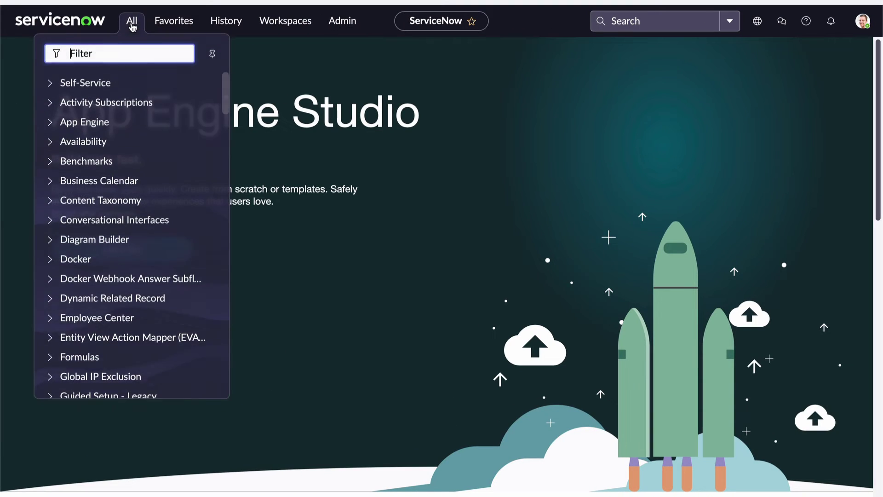
- Open the Incident > All list from the navigator
scroll(163, 251, "down", 10)
scroll(164, 251, "down", 5)
left_click(56, 237)
scroll(167, 334, "down", 1)
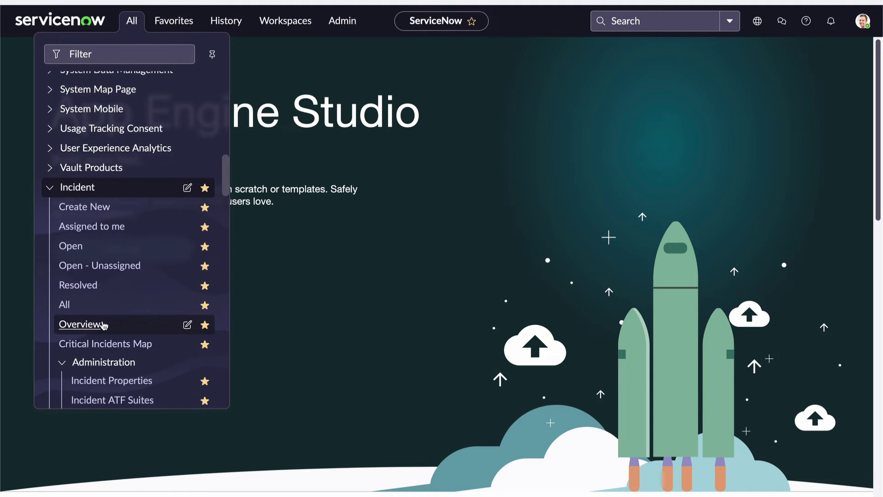
left_click(64, 305)
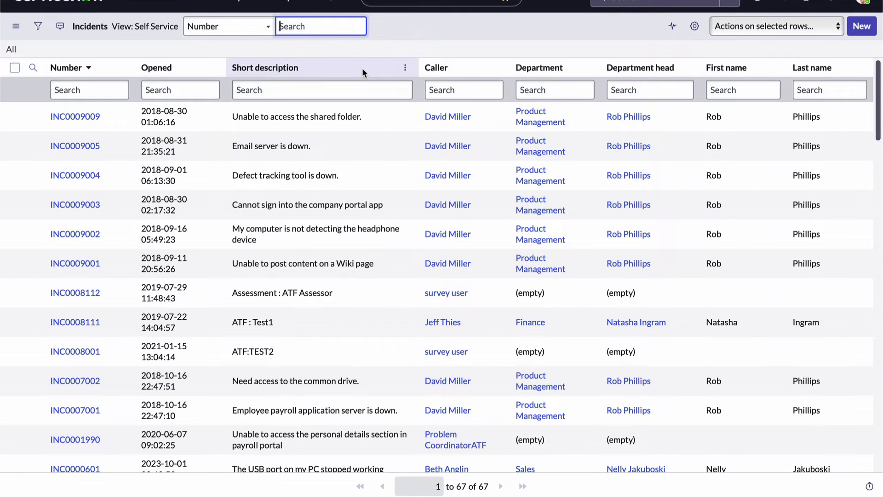
- Open Configure > List Layout from the Short description column menu
left_click(406, 69)
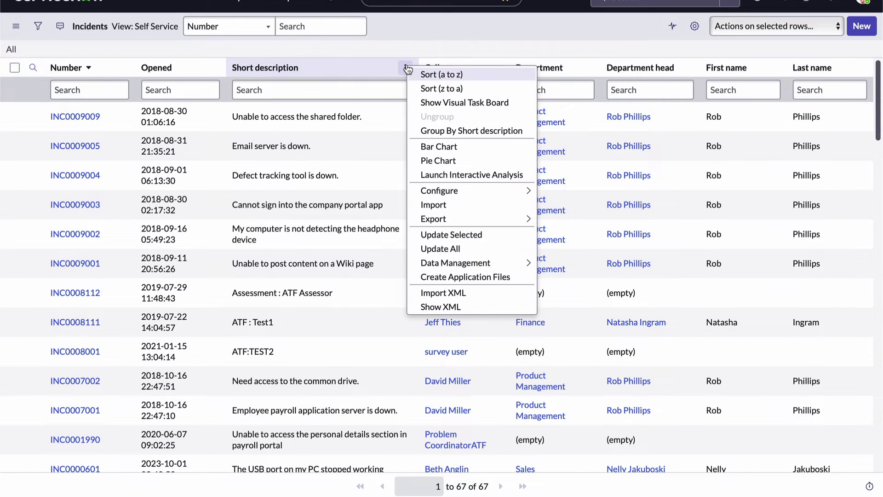
mouse_move(462, 193)
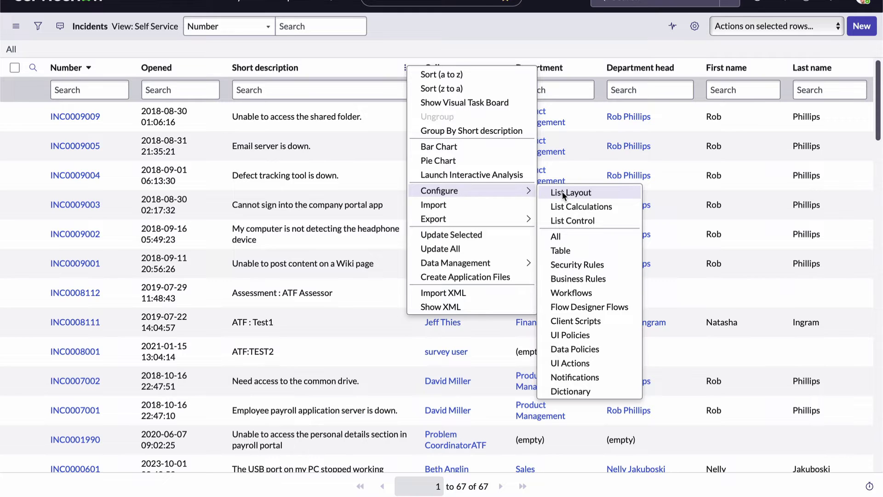
left_click(595, 192)
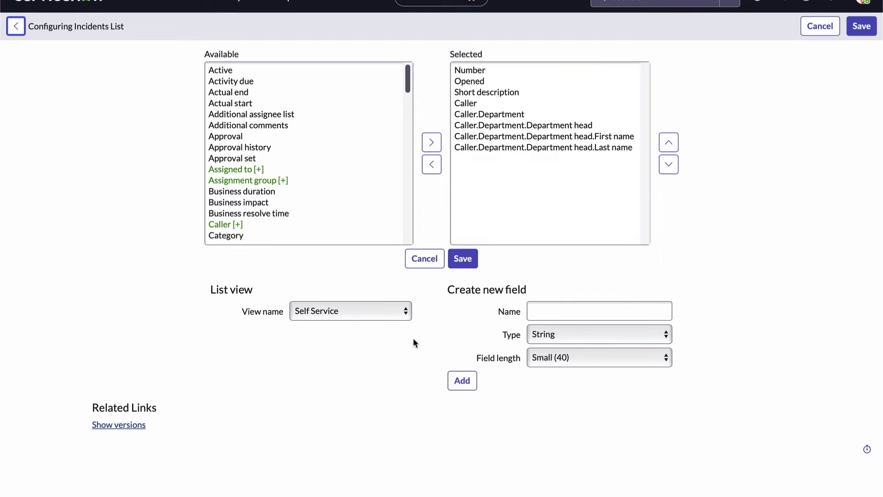
- Add a new list view named 'Dot Walk Example' from the View name dropdown
left_click(405, 312)
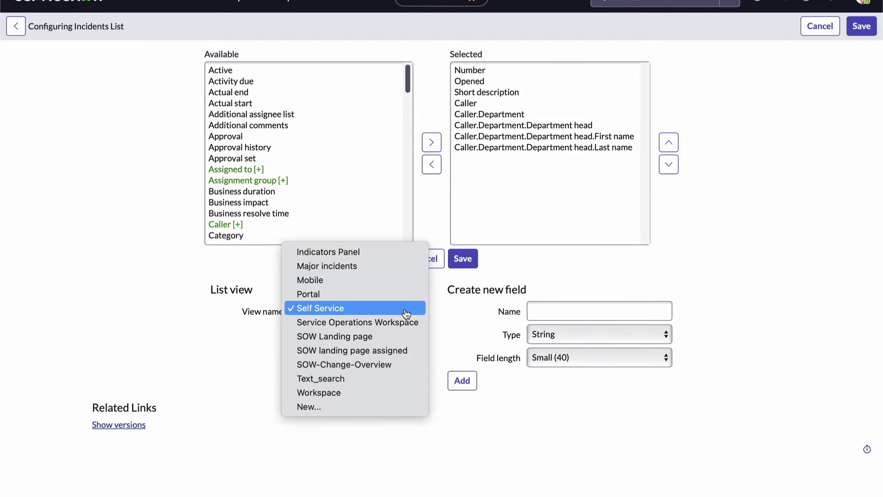
left_click(323, 407)
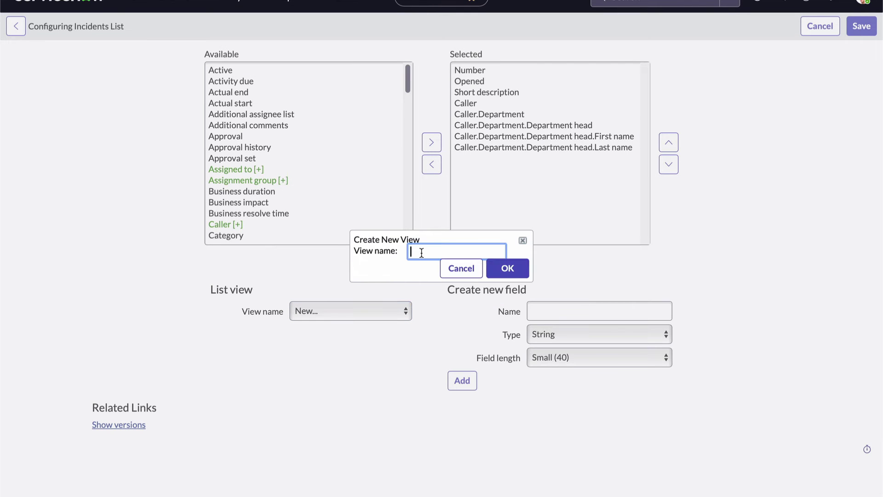
type("Dot Walk Example")
left_click(508, 273)
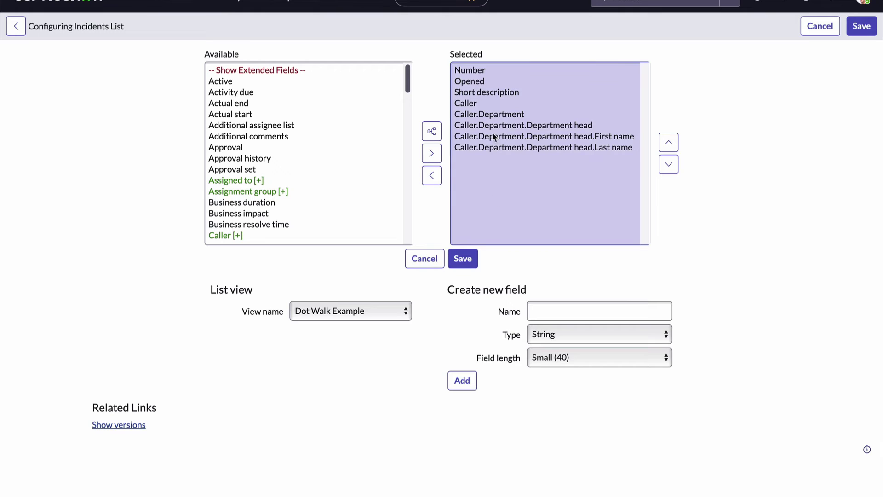
- Remove every selected column from Opened to the end, keeping only Number
left_click(476, 82)
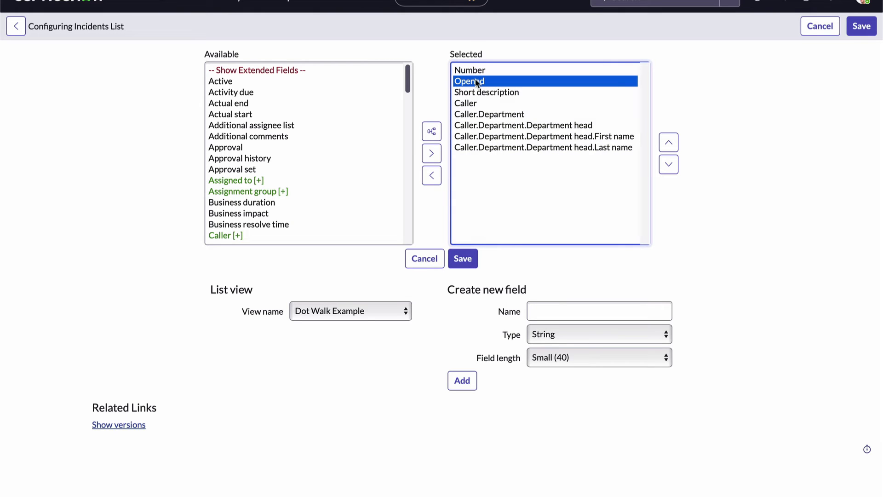
left_click(481, 147, "shift")
left_click(432, 175)
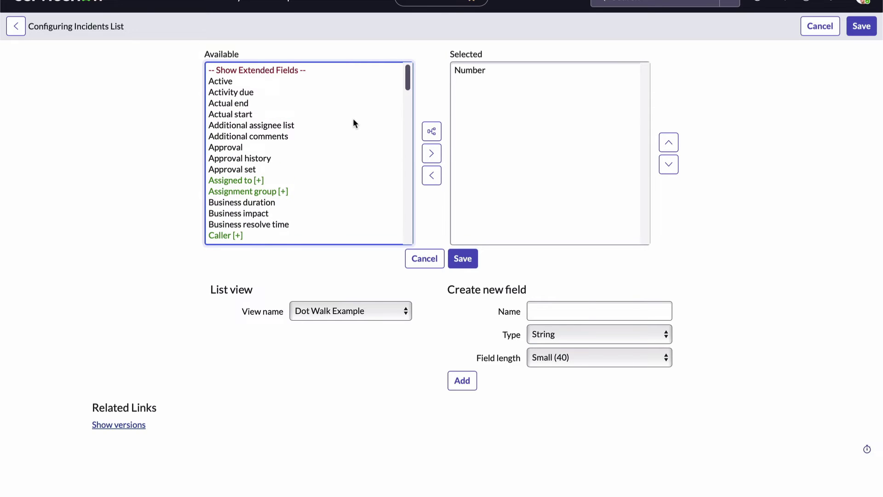
- Add Description, Opened, State and Caller from the available fields
scroll(354, 122, "down", 2)
scroll(353, 120, "down", 4)
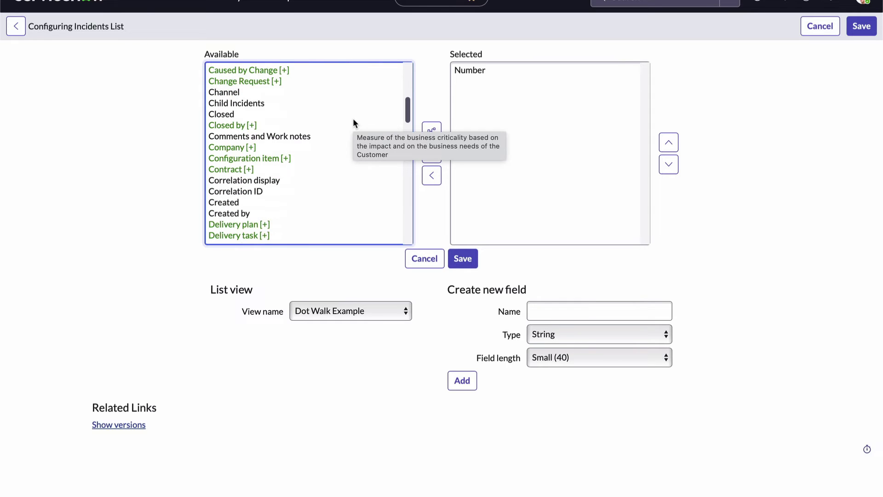
scroll(352, 118, "down", 2)
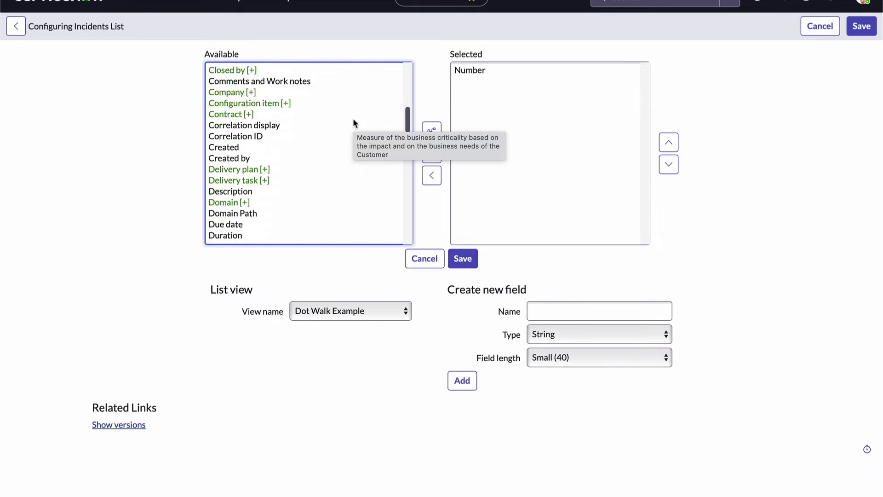
double_click(254, 192)
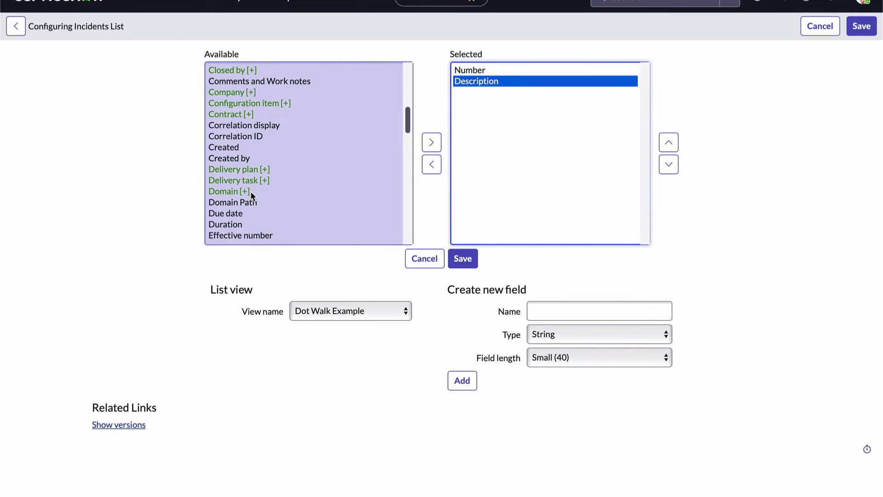
scroll(319, 192, "down", 15)
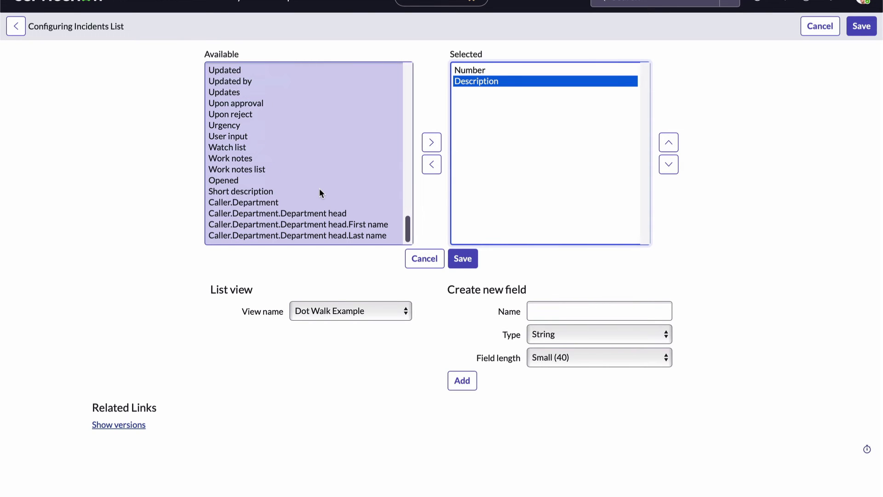
double_click(242, 181)
scroll(297, 145, "up", 12)
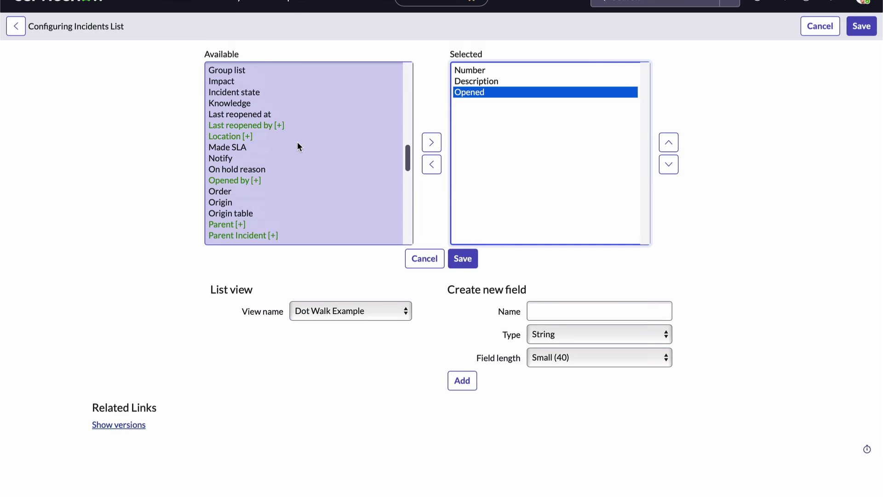
scroll(297, 145, "down", 2)
scroll(298, 143, "down", 5)
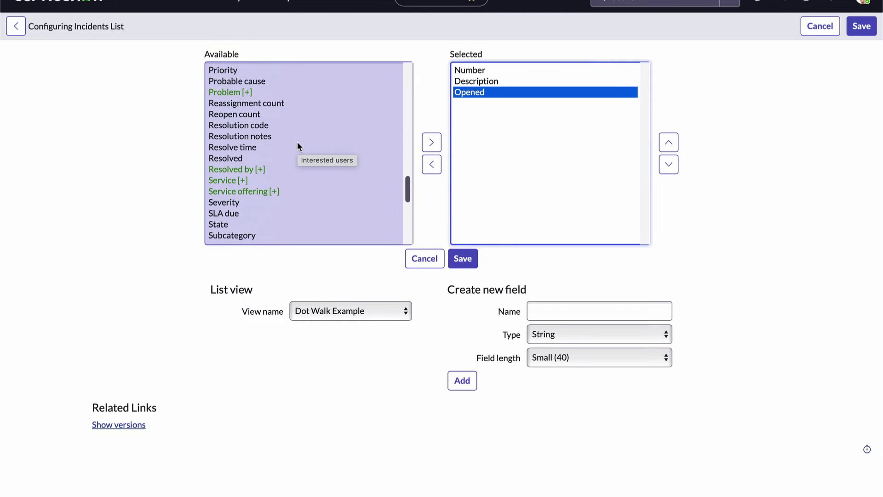
scroll(297, 145, "down", 3)
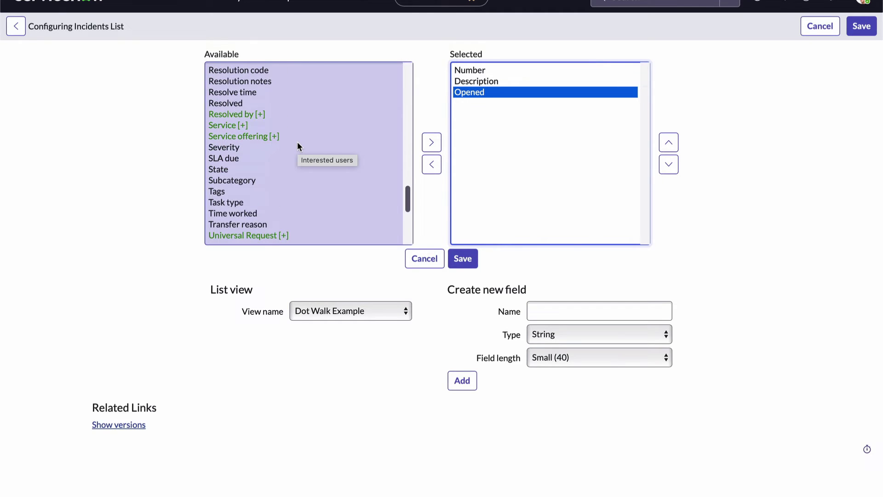
double_click(227, 168)
scroll(288, 144, "up", 15)
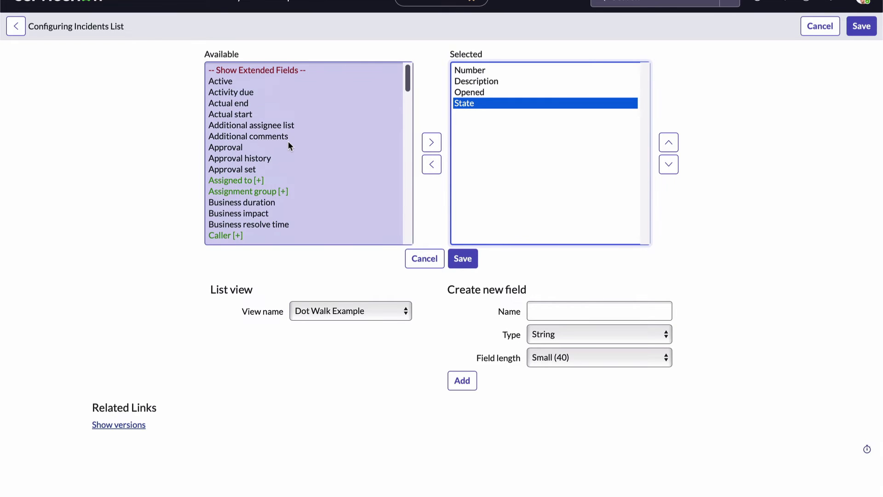
scroll(288, 144, "down", 3)
scroll(286, 145, "down", 1)
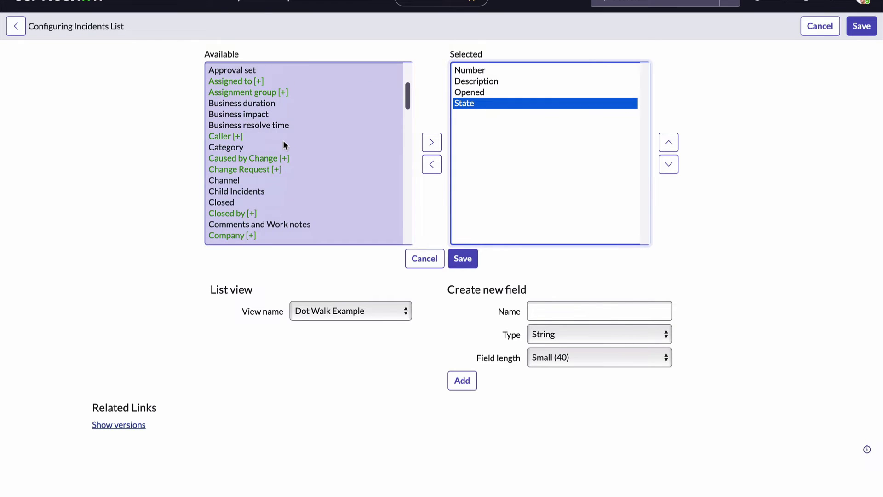
double_click(225, 137)
left_click(229, 147)
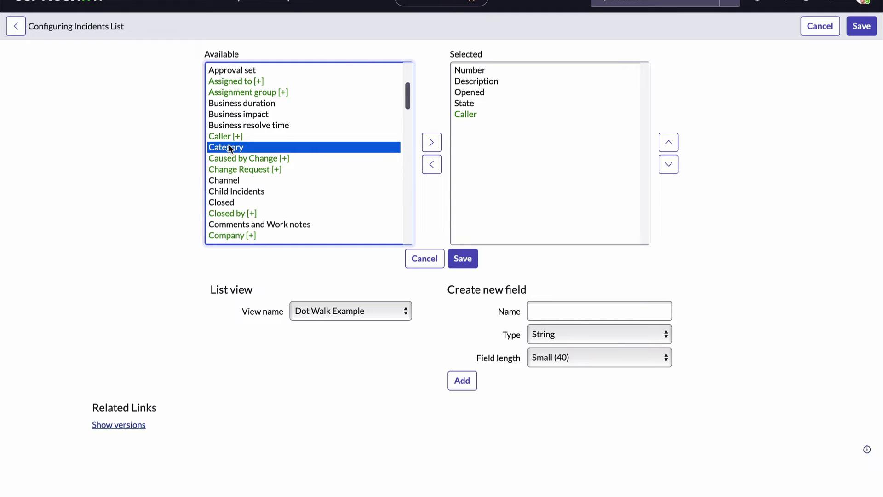
- Expand the Caller reference and add Caller.User ID as a selected column
left_click(233, 137)
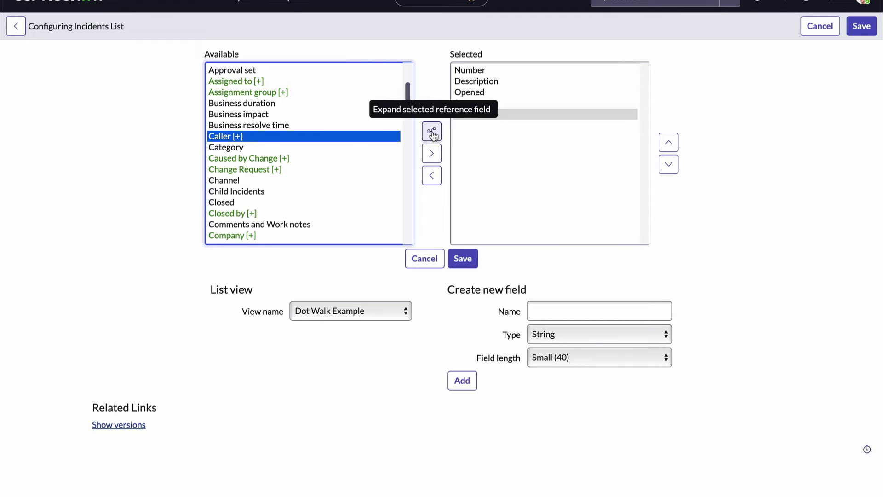
left_click(433, 134)
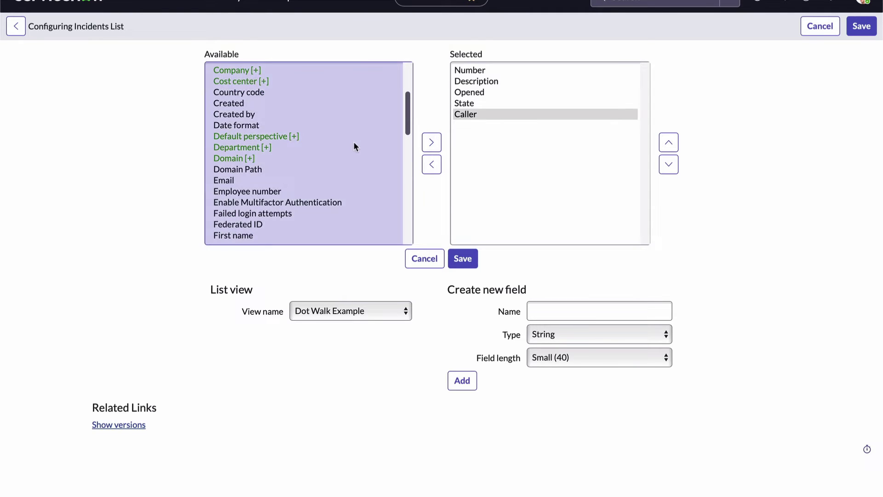
scroll(353, 142, "up", 3)
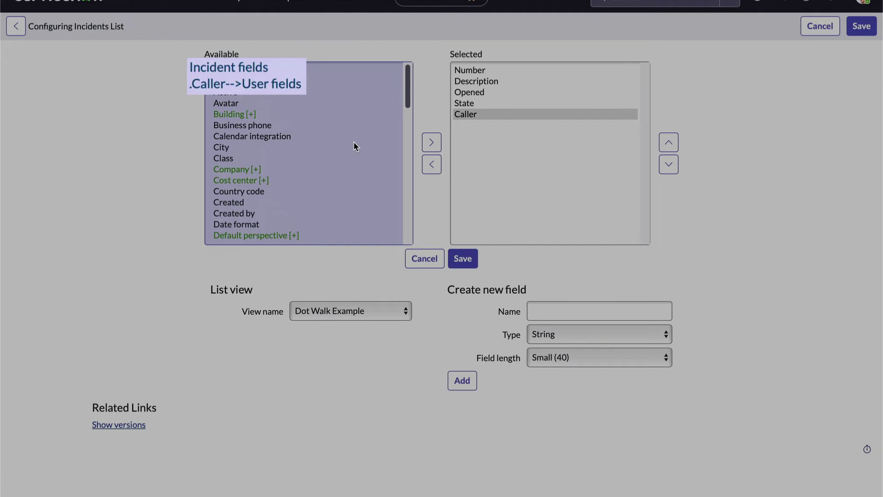
scroll(355, 146, "down", 3)
scroll(354, 146, "down", 6)
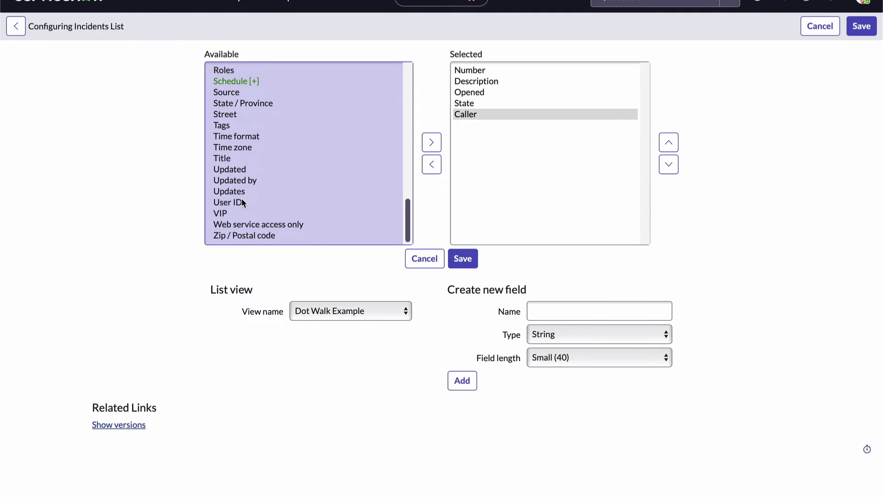
double_click(241, 201)
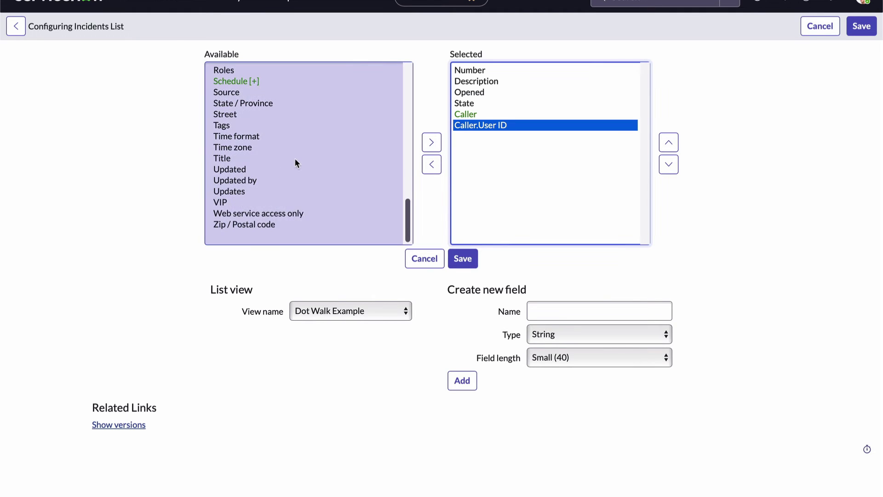
scroll(295, 162, "up", 10)
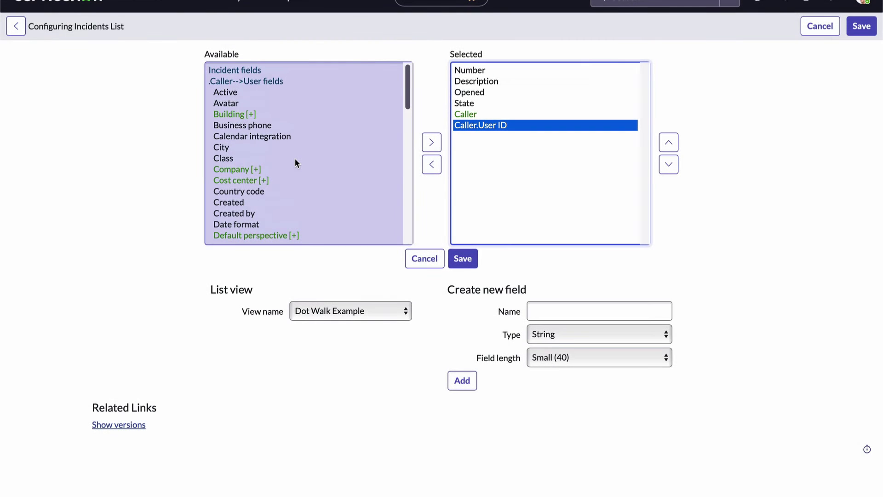
scroll(295, 163, "down", 2)
scroll(295, 161, "down", 8)
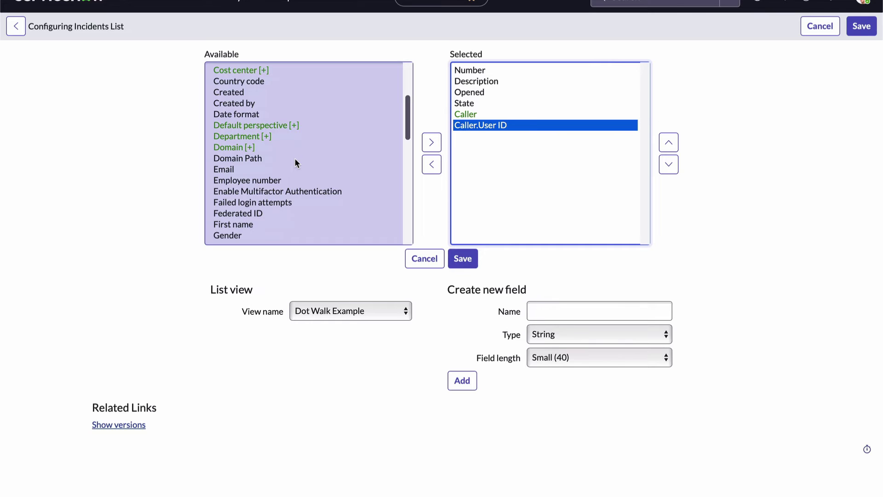
- Add Caller.Department as a column and expand the Department reference's fields
double_click(237, 136)
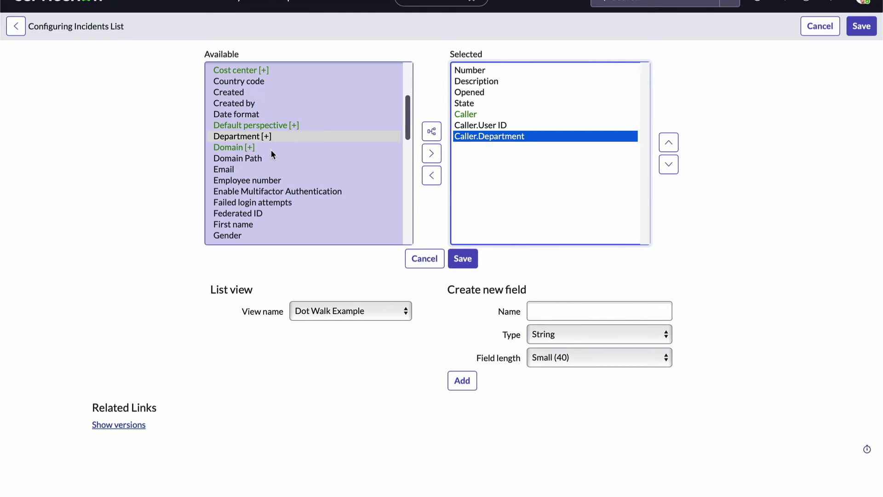
left_click(270, 158)
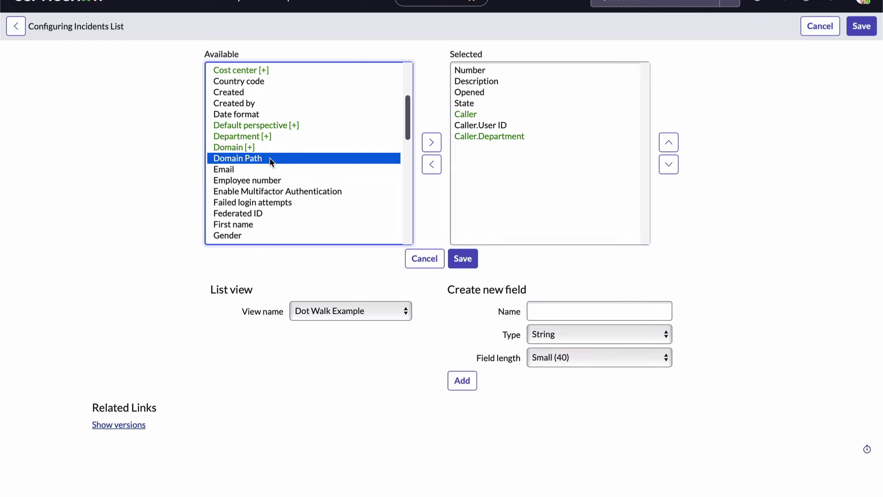
left_click(256, 137)
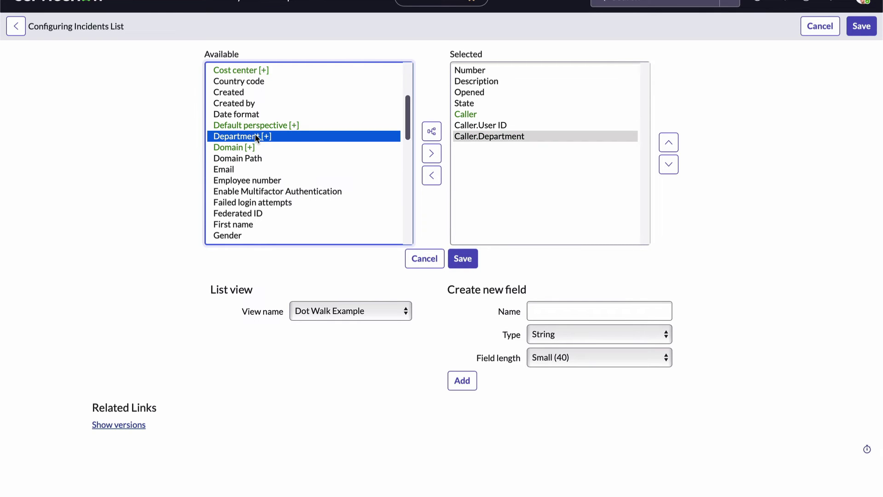
left_click(433, 133)
scroll(330, 137, "up", 5)
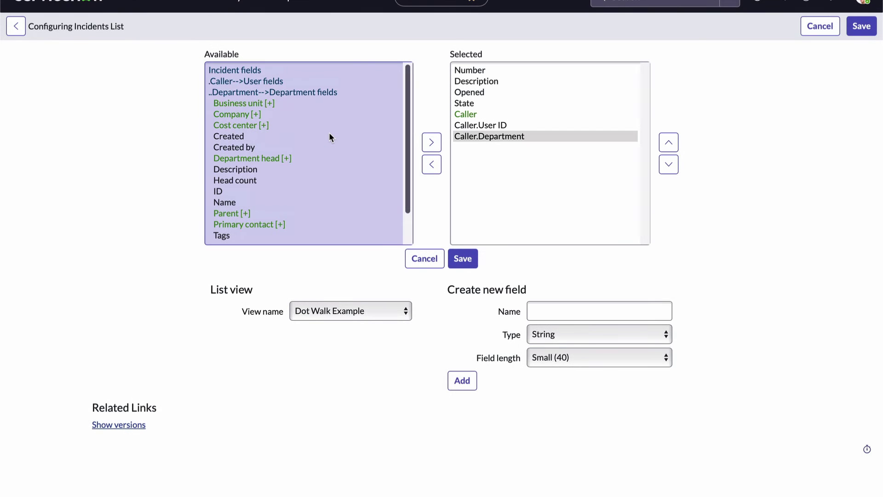
- Add Caller.Department.Department head as a column and expand its user fields
left_click(269, 159)
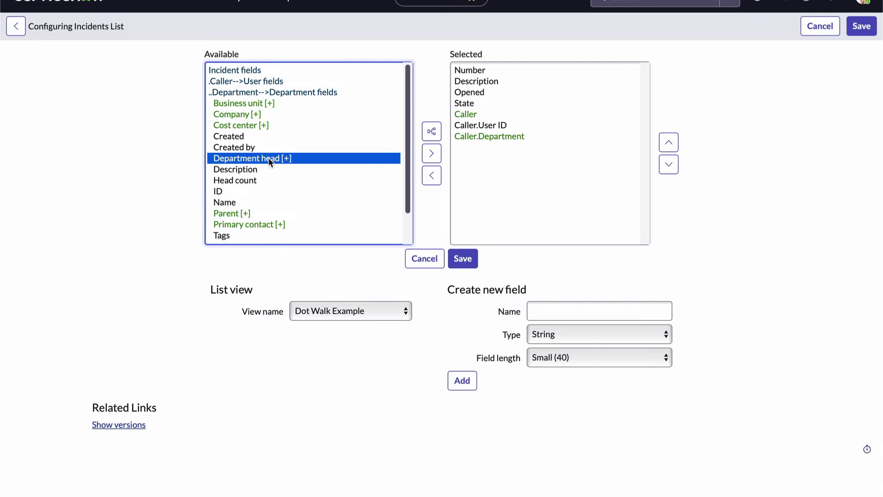
double_click(269, 158)
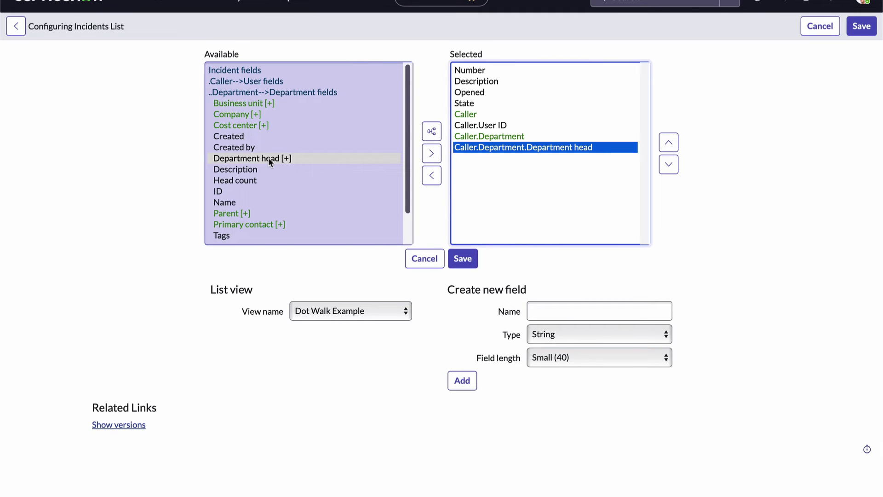
left_click(277, 171)
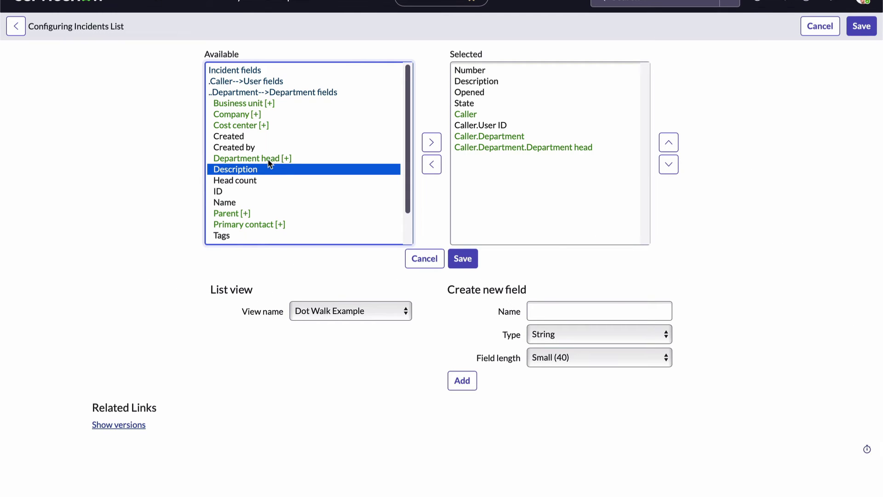
left_click(268, 159)
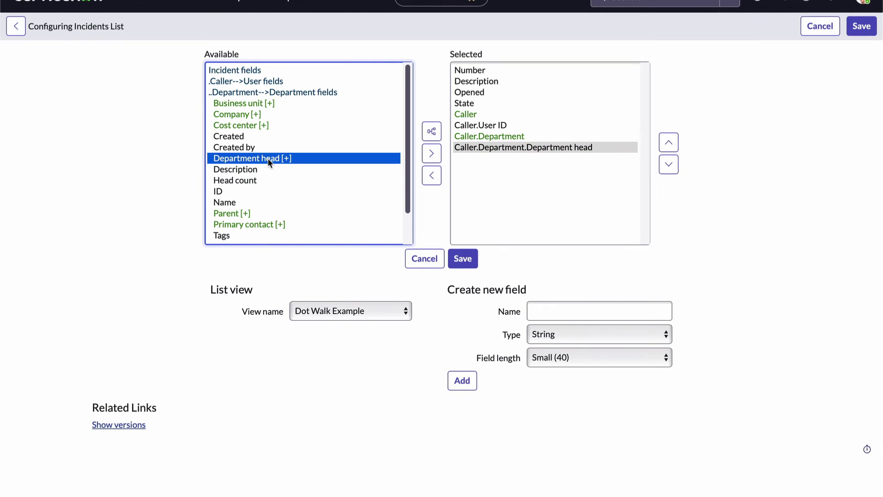
left_click(432, 134)
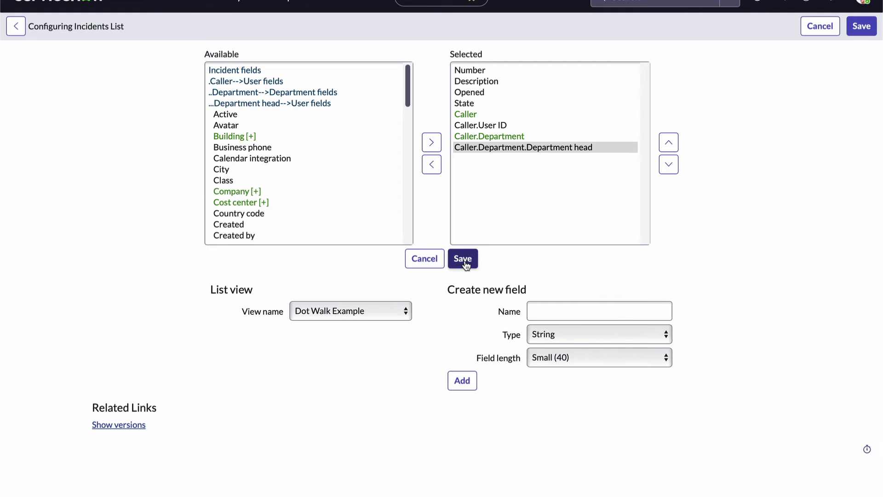
- Save the column layout and switch the incident list to the Dot Walk Example view
left_click(463, 259)
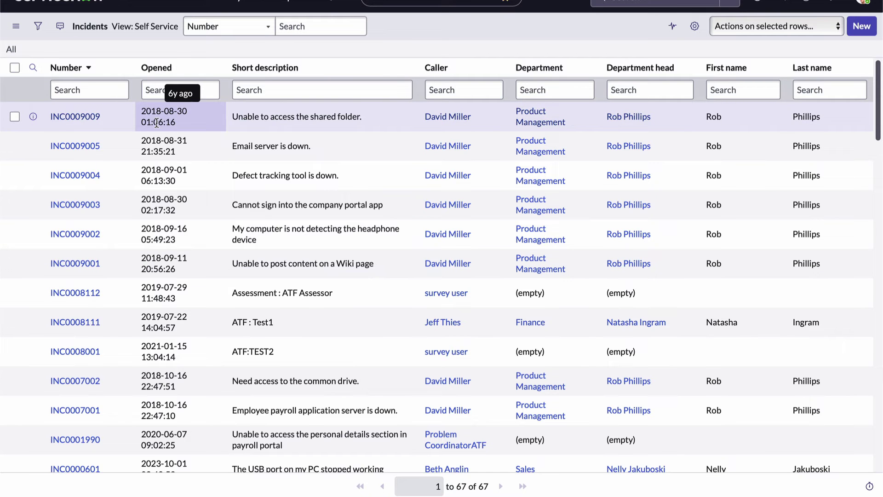
left_click(18, 29)
mouse_move(35, 37)
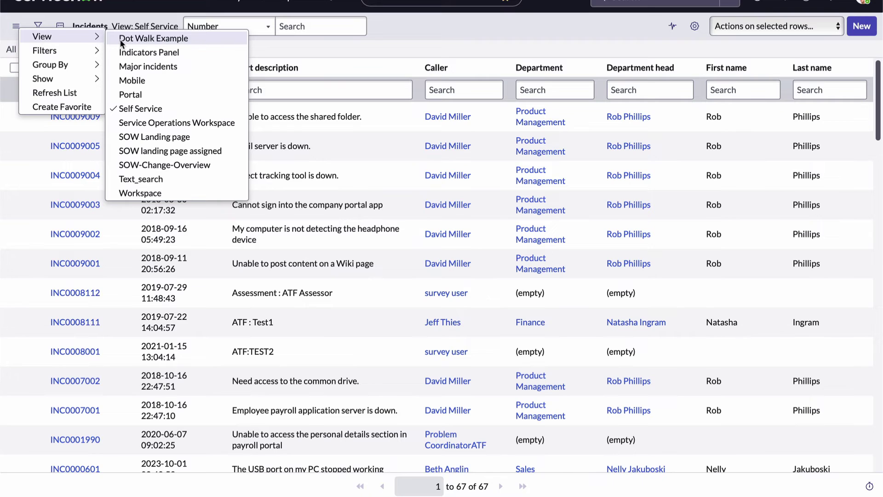
left_click(143, 40)
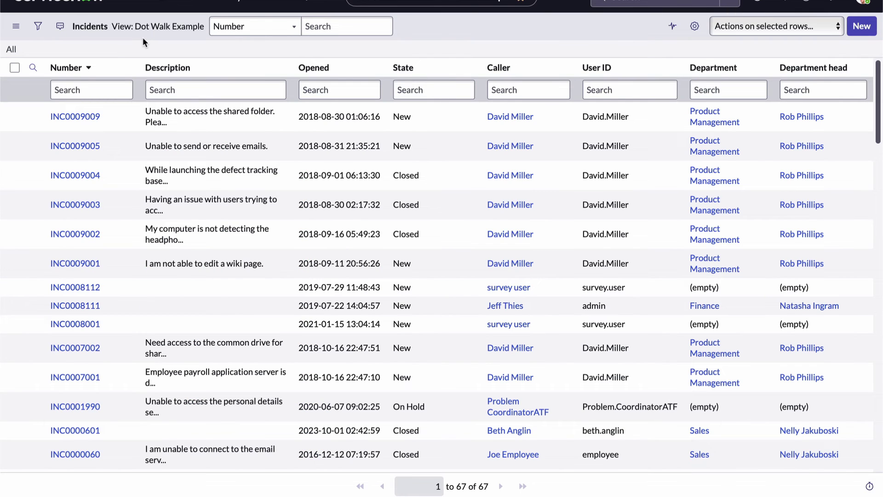
- Open the list filter and choose Show Related Fields as the condition field
left_click(39, 27)
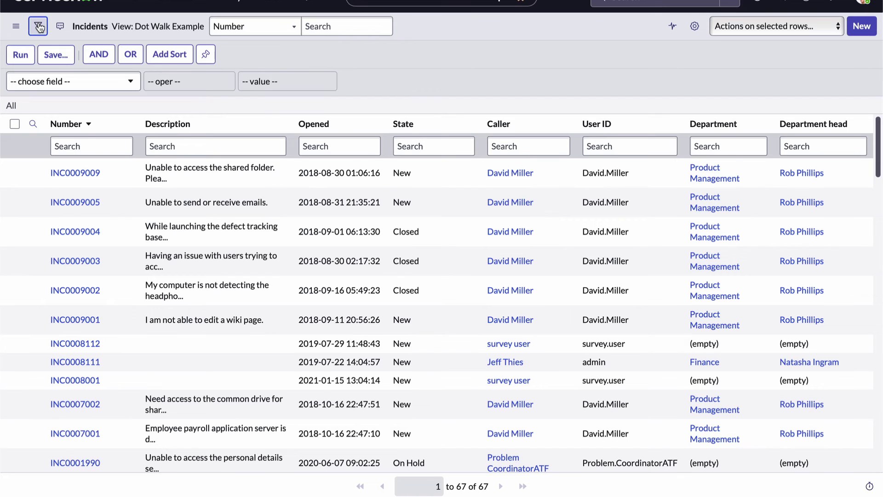
left_click(129, 83)
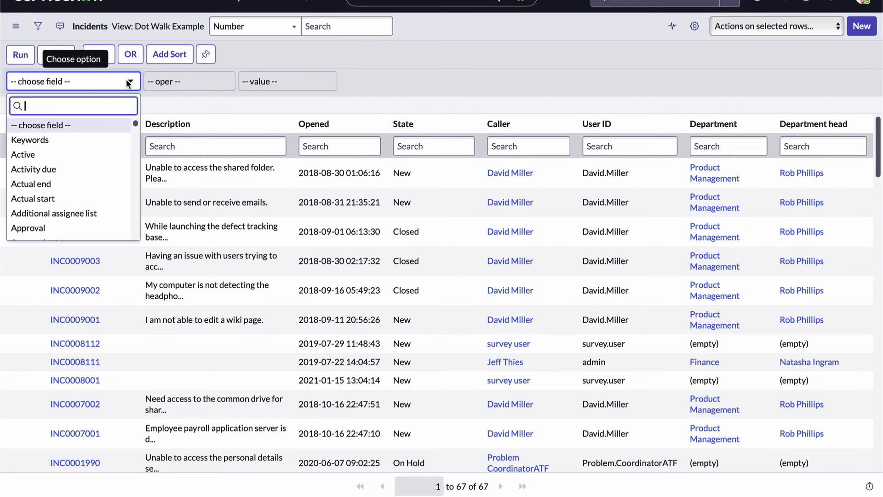
scroll(112, 189, "down", 10)
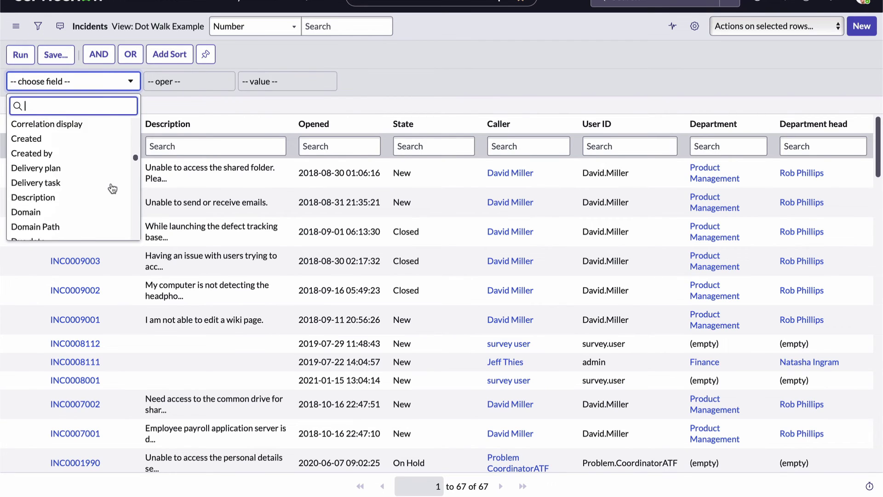
scroll(112, 188, "down", 5)
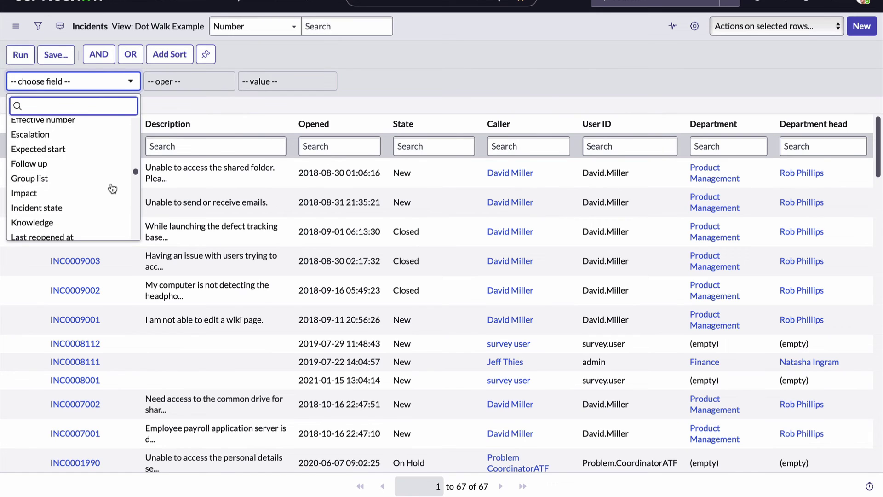
scroll(113, 189, "down", 10)
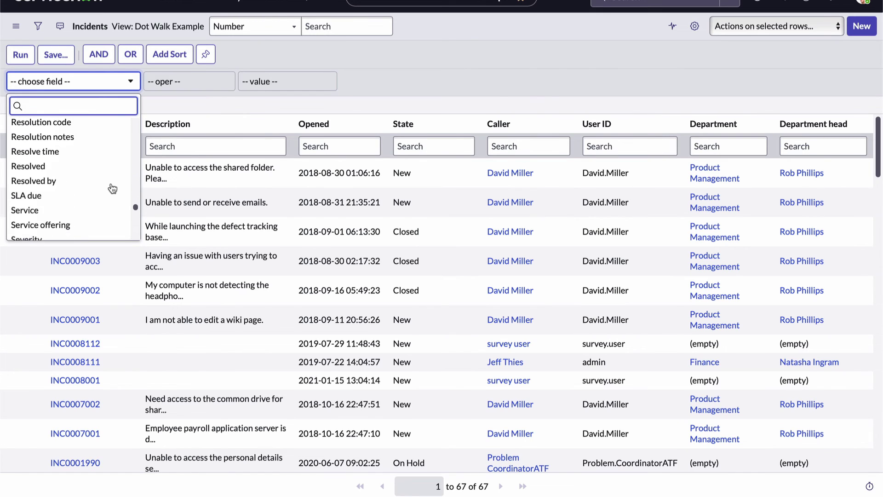
scroll(113, 189, "down", 10)
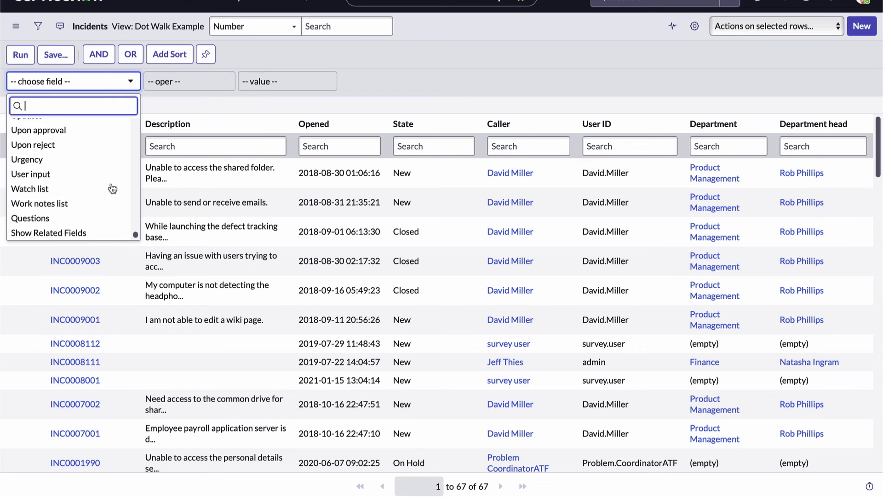
left_click(79, 234)
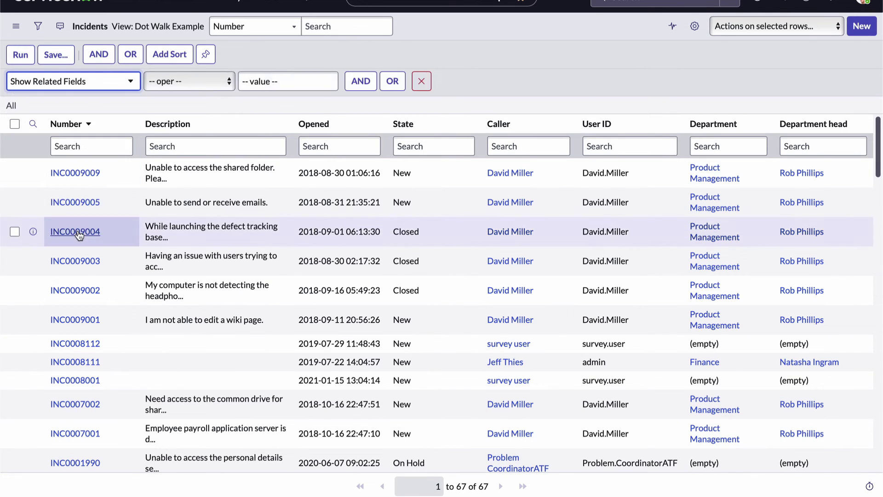
- Drill the filter field into Caller ⇒ User fields
left_click(132, 83)
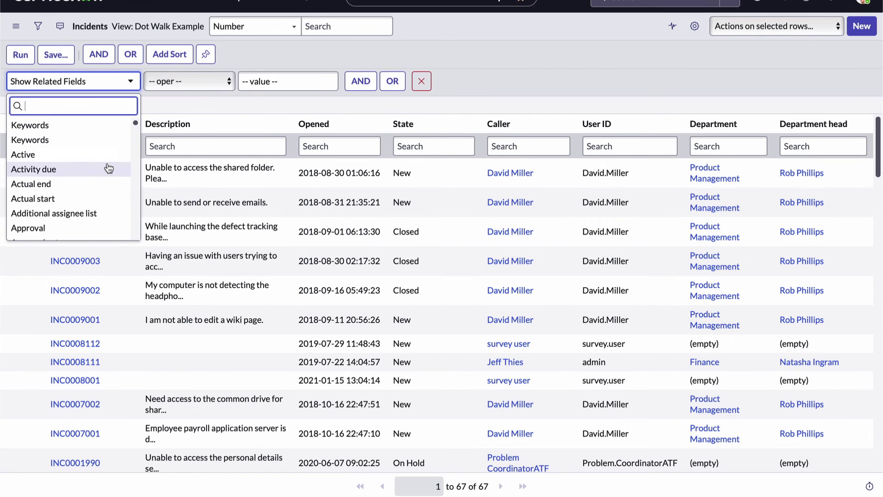
scroll(111, 168, "down", 3)
scroll(108, 168, "down", 2)
scroll(108, 168, "down", 1)
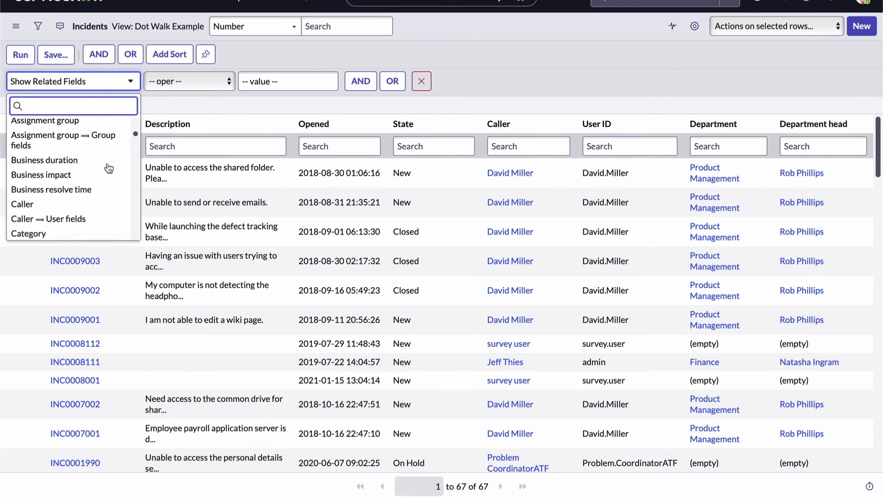
scroll(109, 168, "down", 1)
scroll(108, 159, "down", 2)
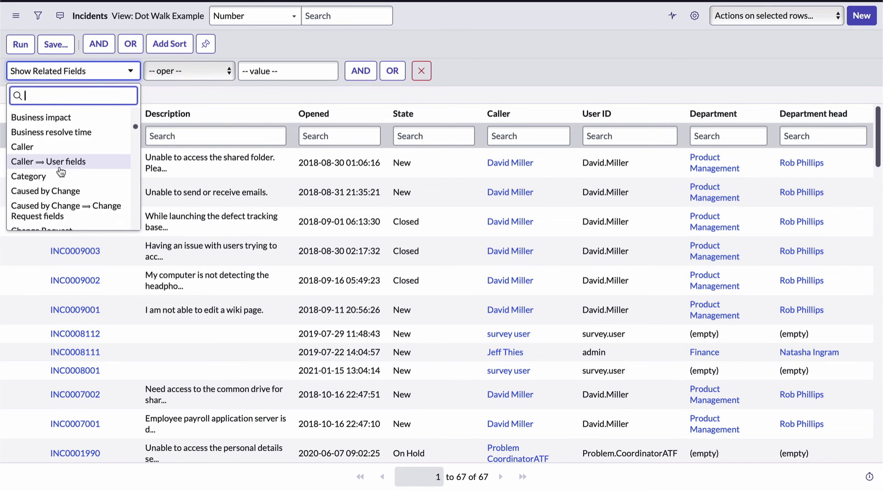
left_click(57, 161)
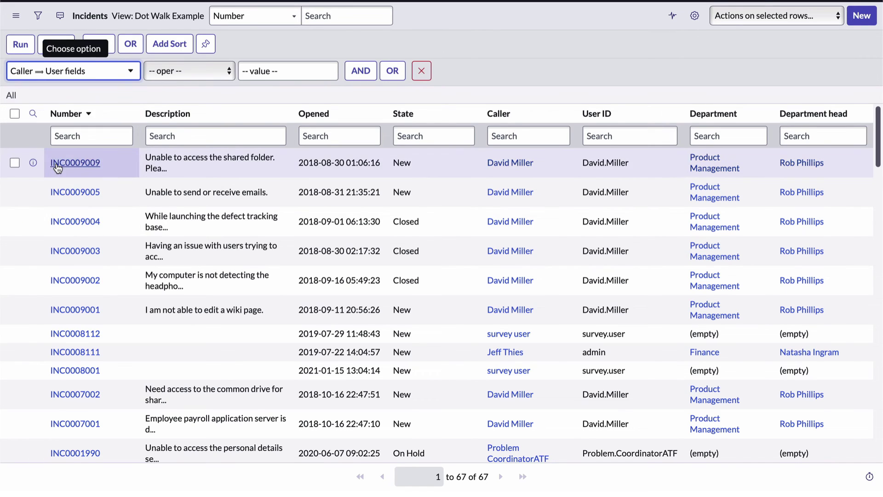
- Go into Department ⇒ Department fields and choose Name as the filter field
left_click(84, 78)
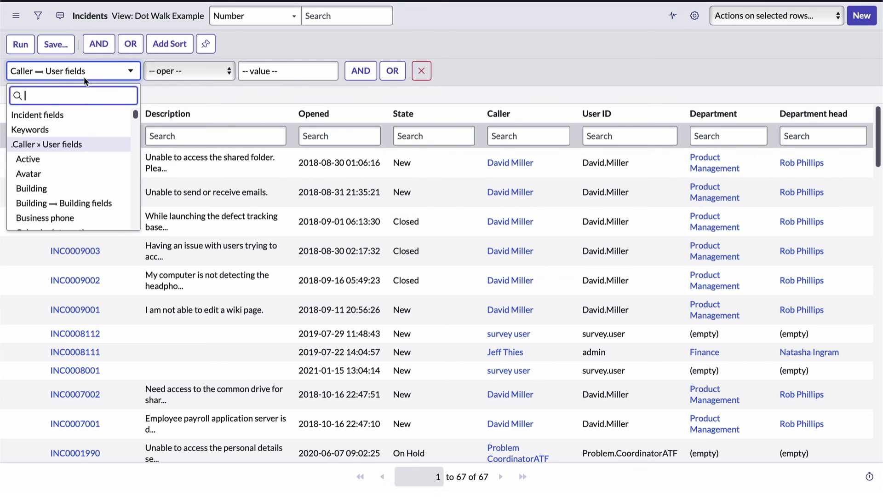
scroll(89, 155, "down", 2)
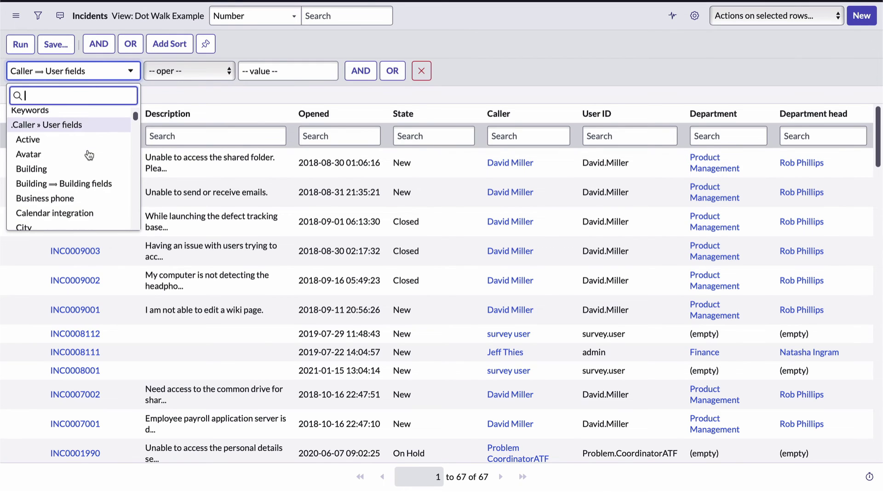
scroll(89, 155, "down", 4)
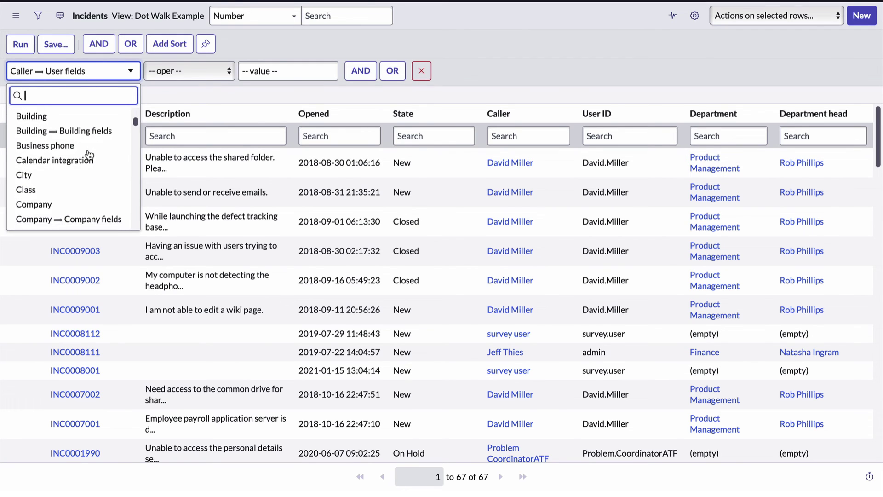
scroll(89, 155, "down", 8)
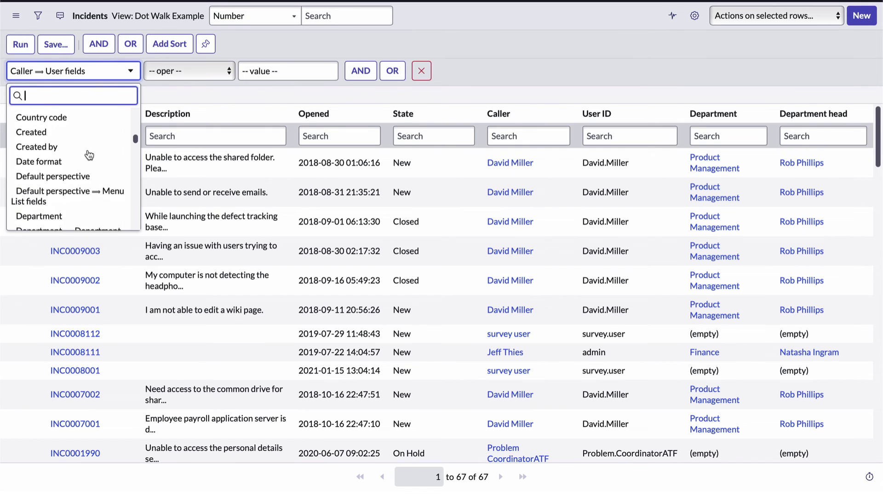
scroll(88, 154, "down", 2)
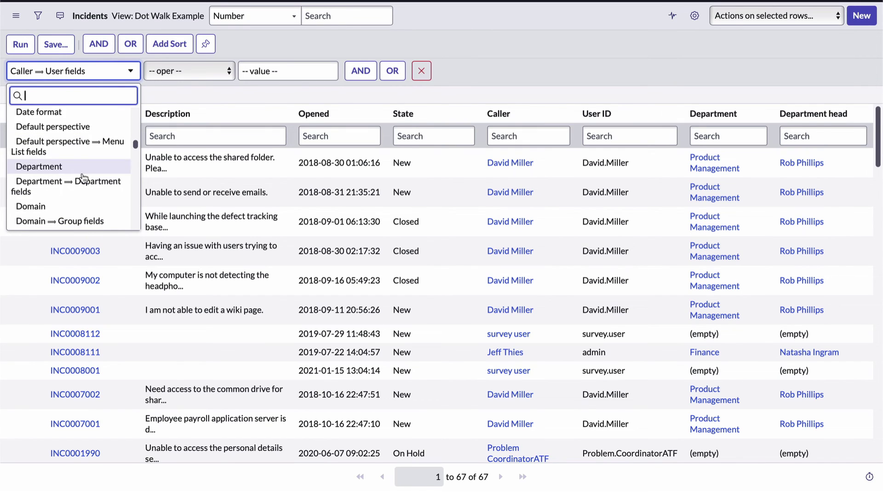
left_click(78, 183)
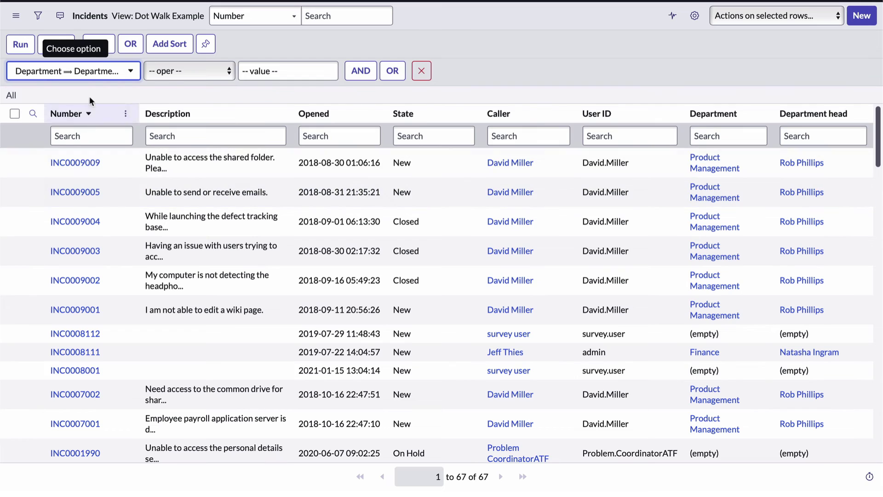
left_click(88, 73)
scroll(85, 182, "down", 4)
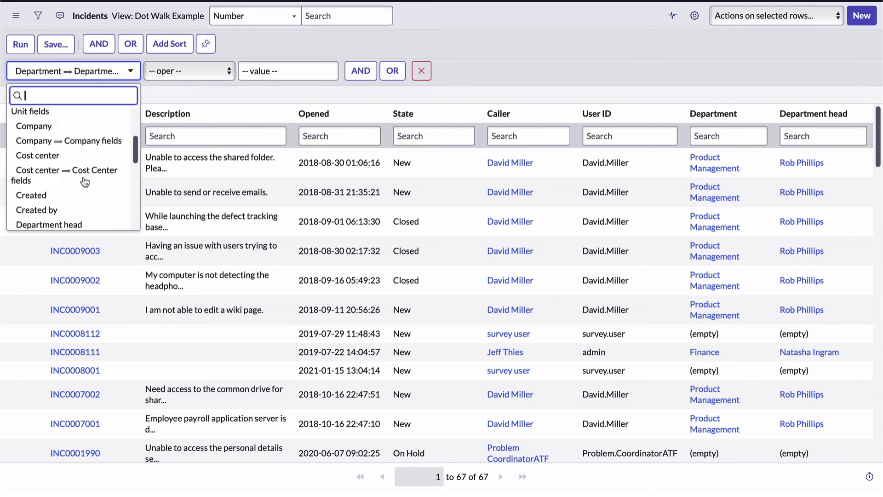
scroll(86, 182, "down", 3)
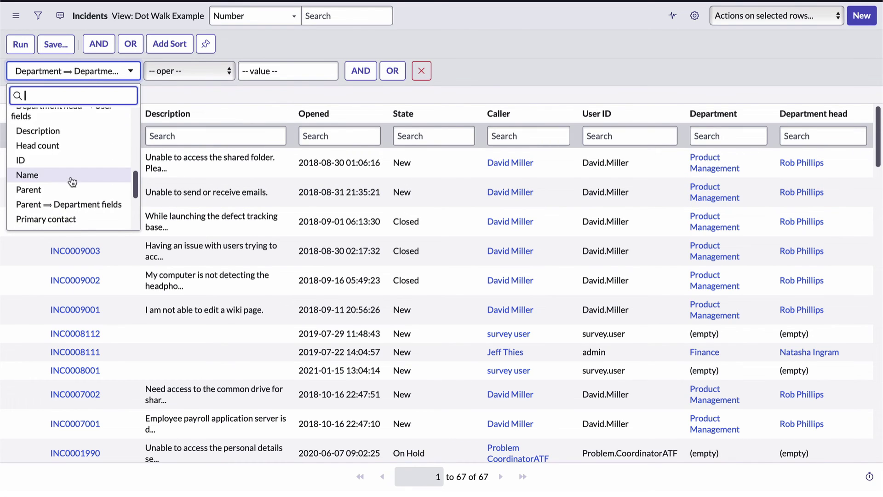
left_click(41, 176)
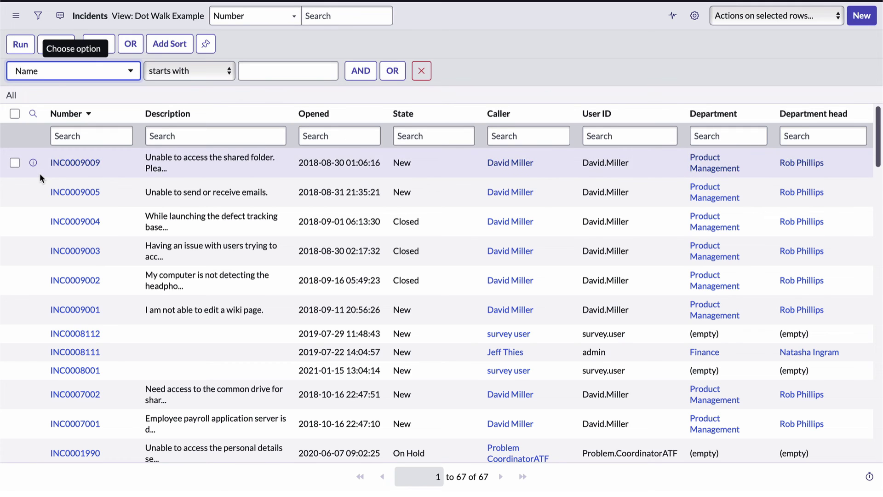
- Set the condition to 'is Sales' and run the filter
left_click(201, 76)
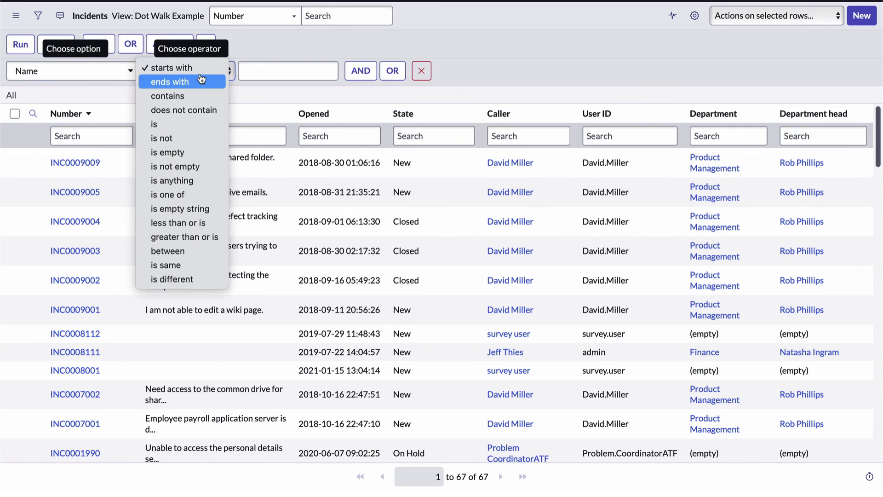
left_click(166, 127)
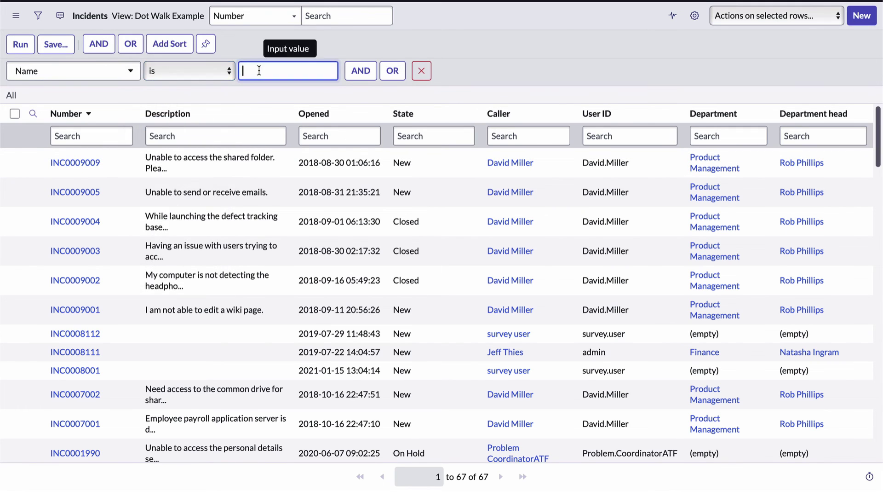
type("Sales")
left_click(496, 71)
left_click(26, 47)
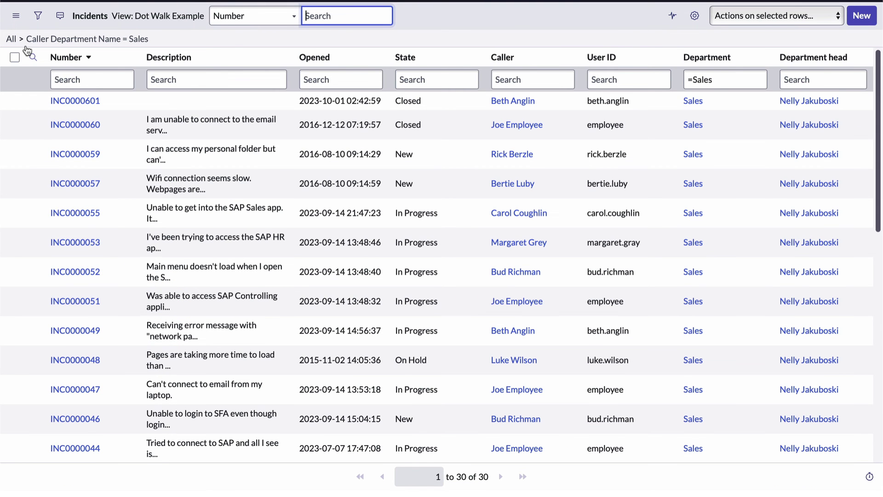